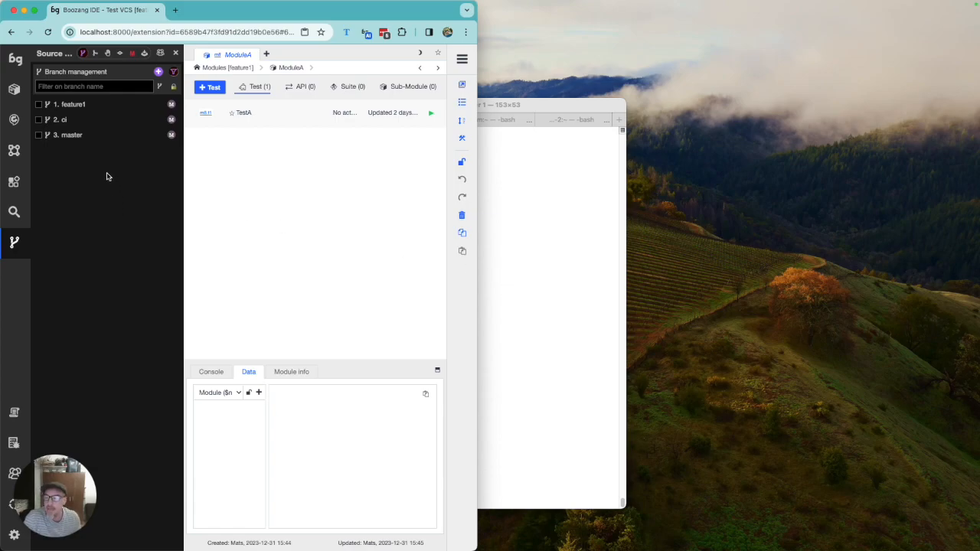
Enable branch protection on master and disallow users from approving their own merge requests
click(80, 137)
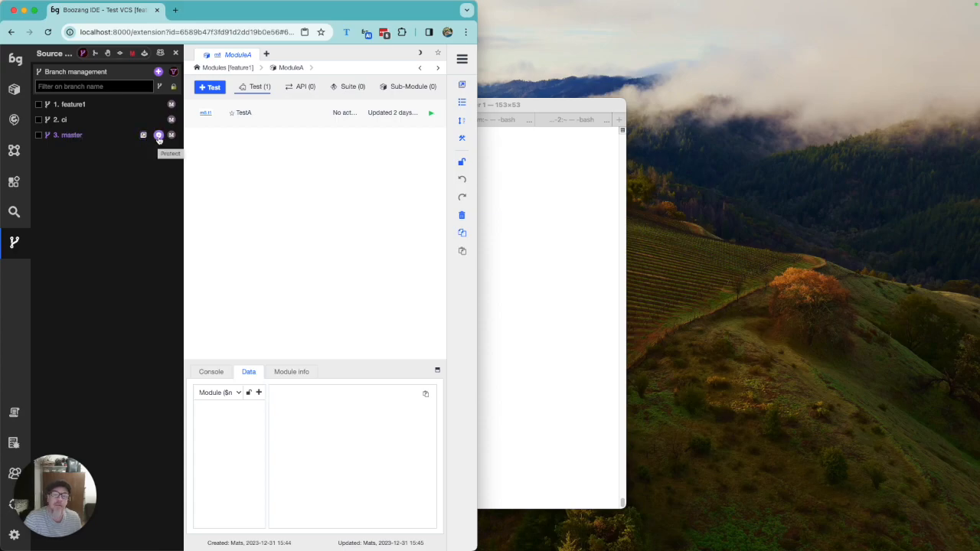
click(158, 137)
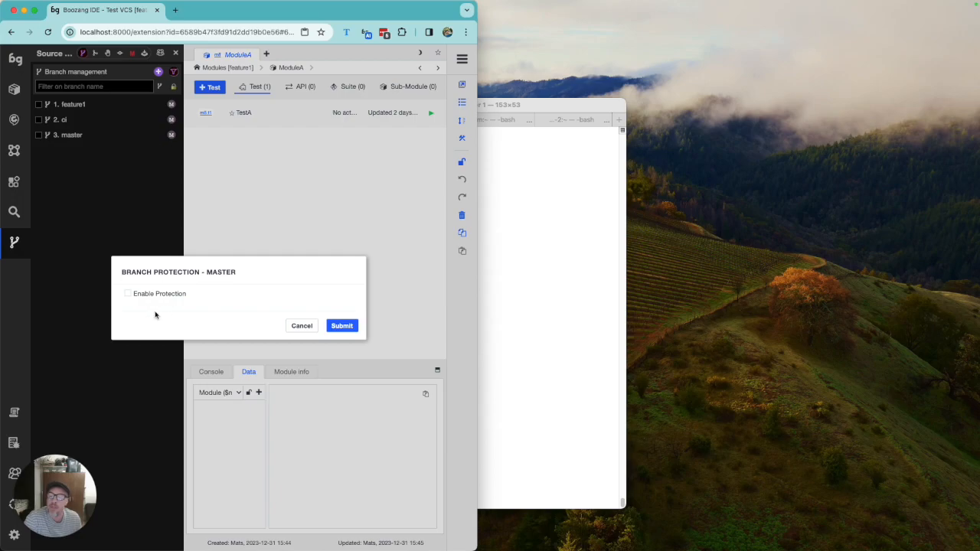
click(129, 294)
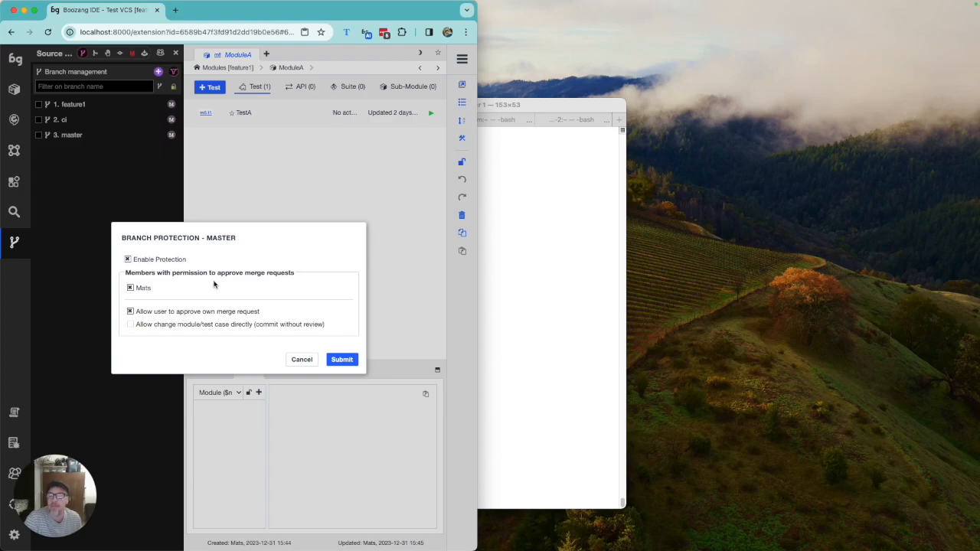
click(130, 311)
click(343, 360)
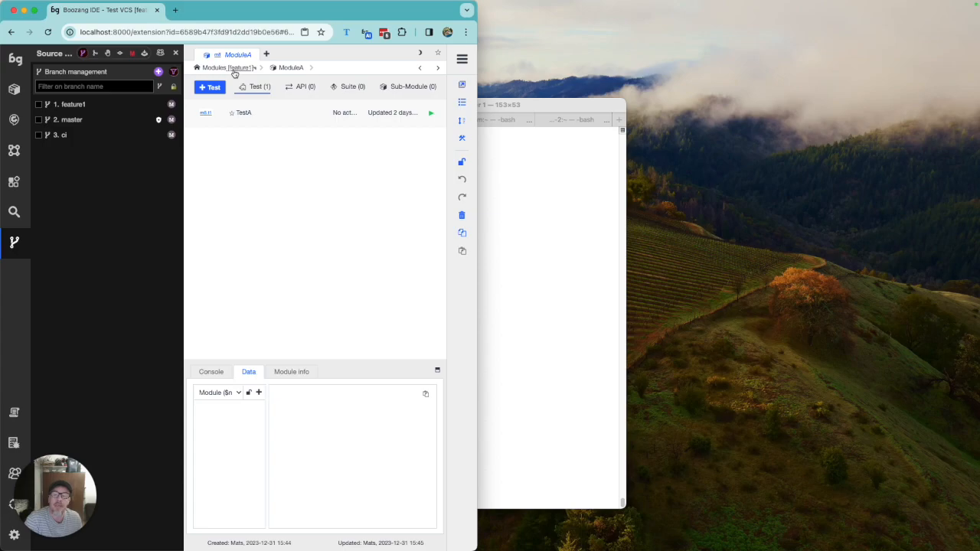
Create a test named Test2 in ModuleA on the feature1 branch, keeping the default domain and reload policy
click(14, 89)
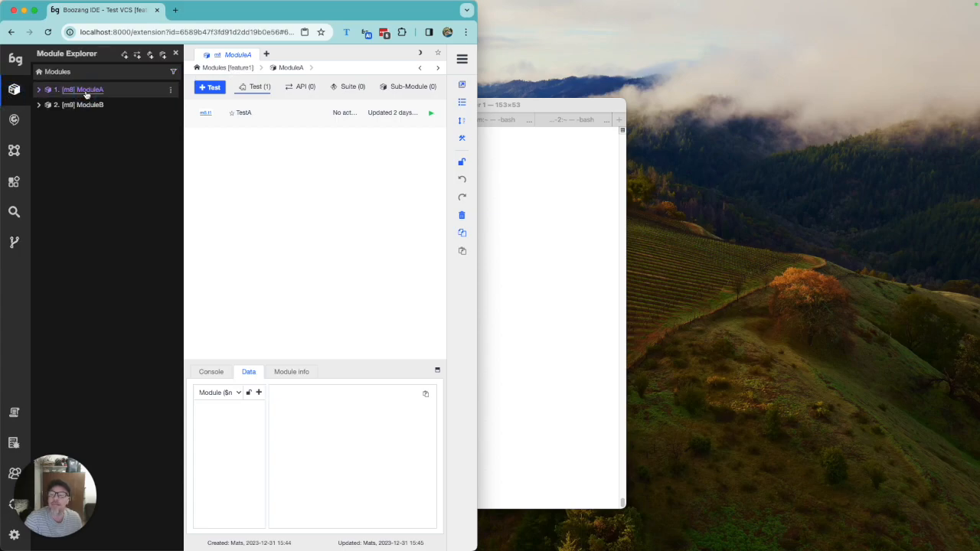
click(211, 88)
text(Test2)
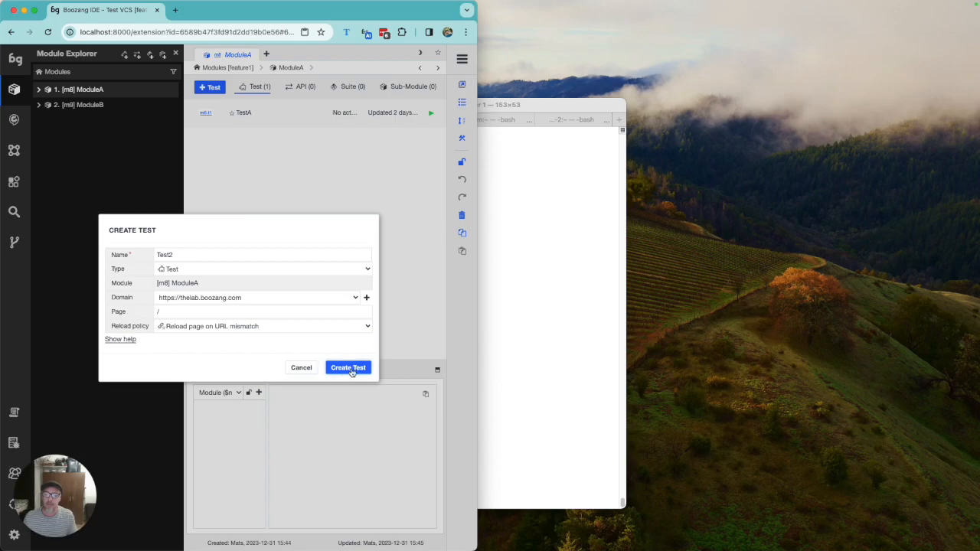
click(348, 367)
Record a click on the Introduction link of the theLab site in Test2, and stop recording
click(193, 84)
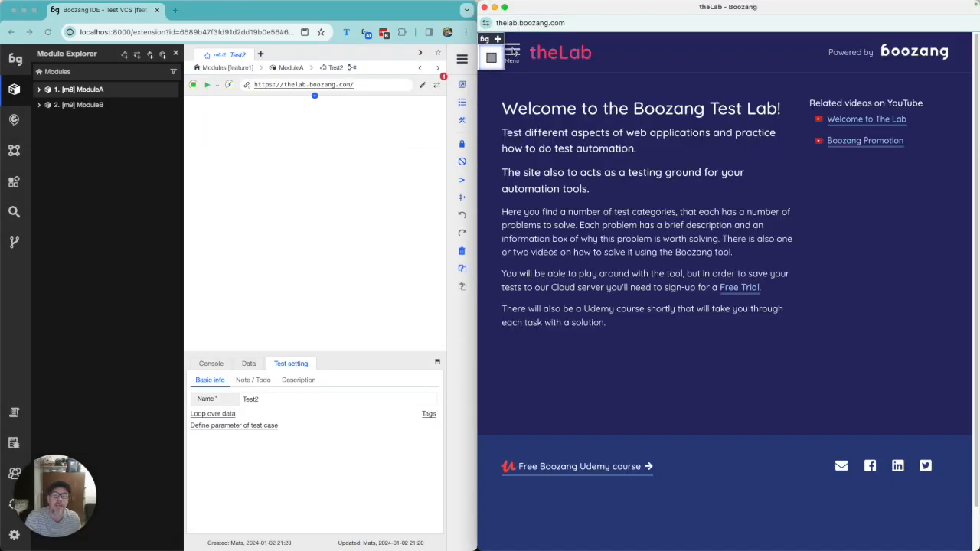
click(512, 52)
click(525, 107)
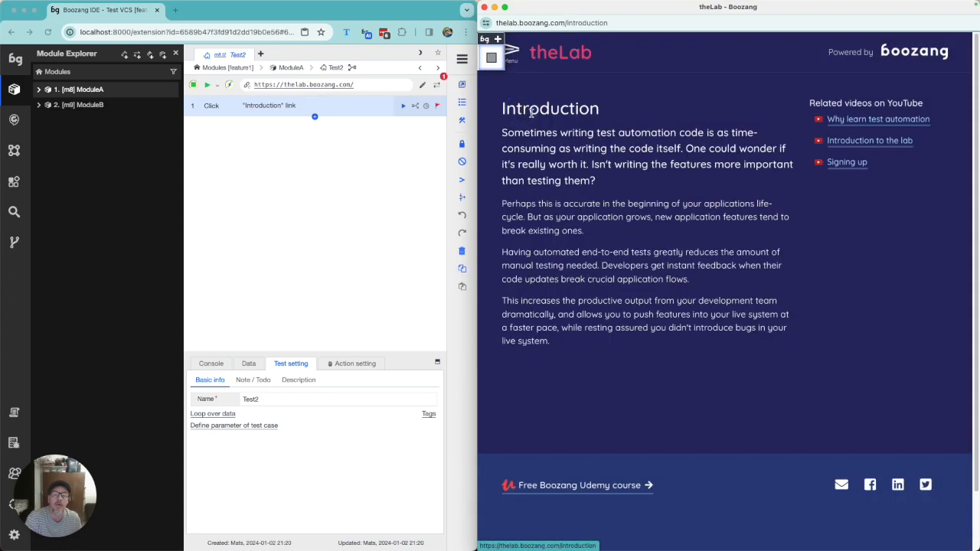
click(491, 59)
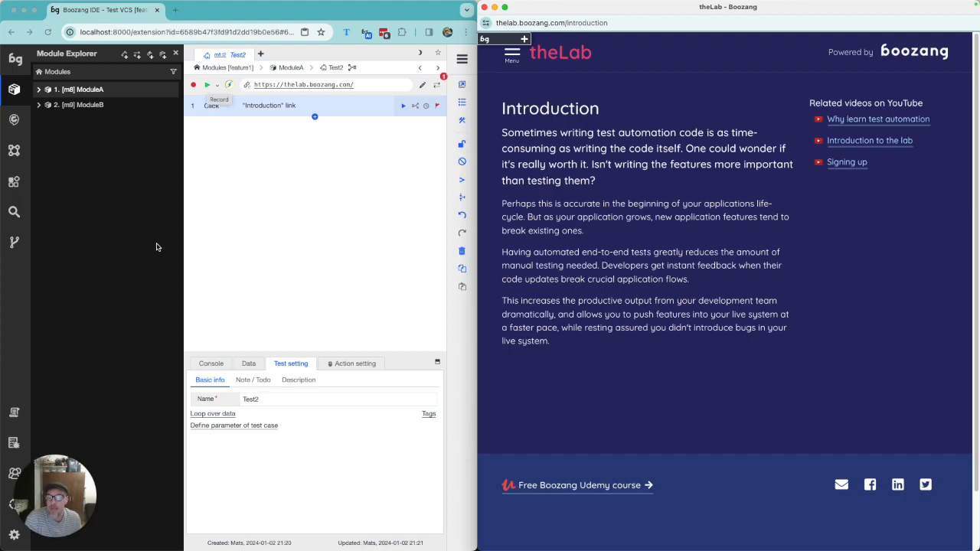
Commit the new Test2 from the change list with the message "Added Test2"
click(14, 241)
click(13, 243)
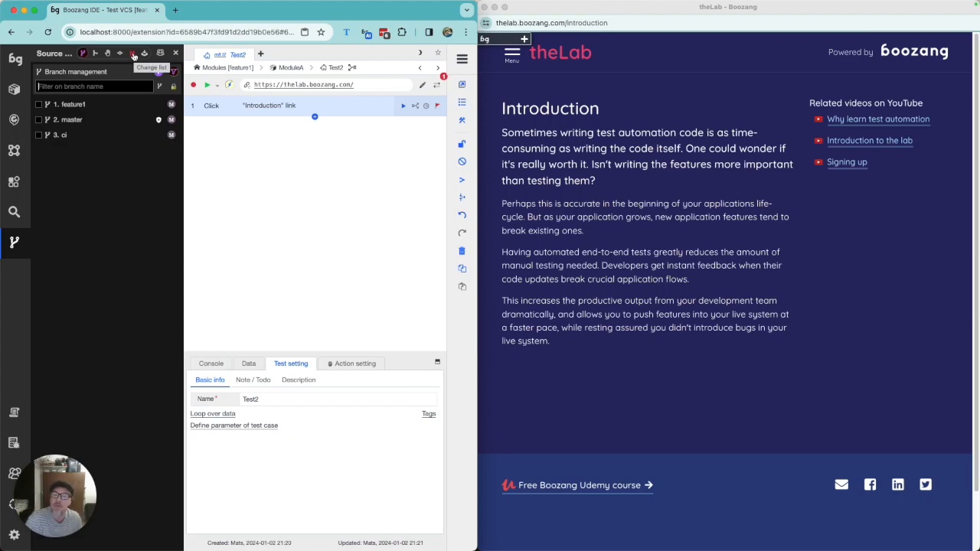
click(133, 55)
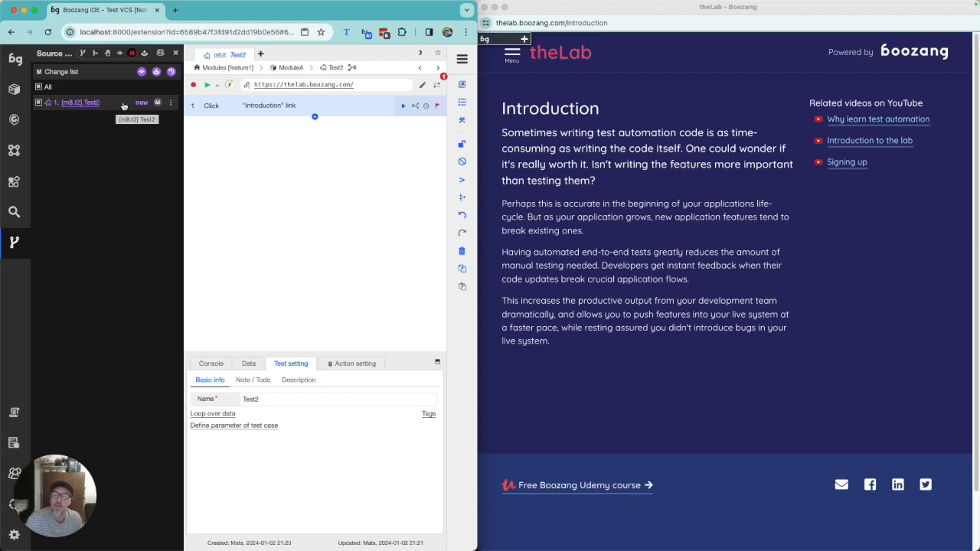
click(142, 76)
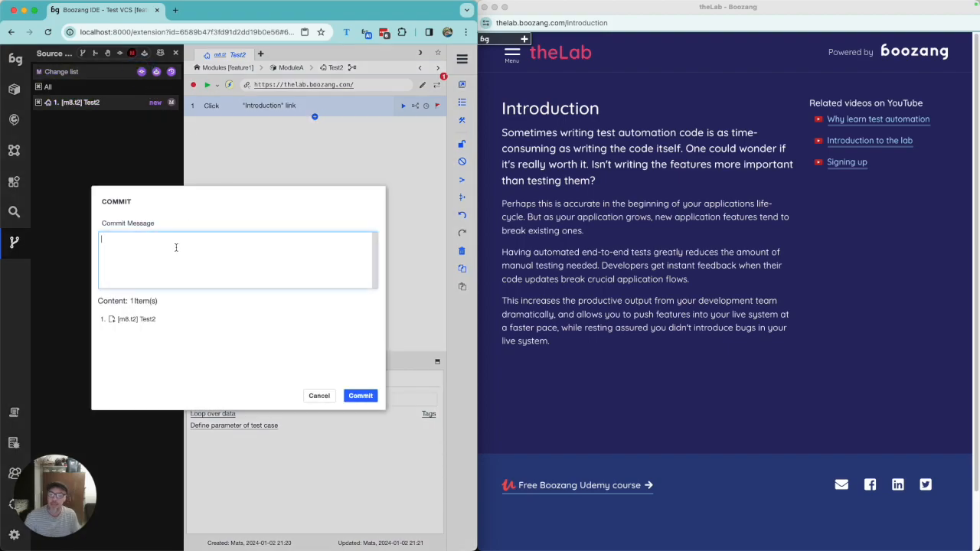
text(Added)
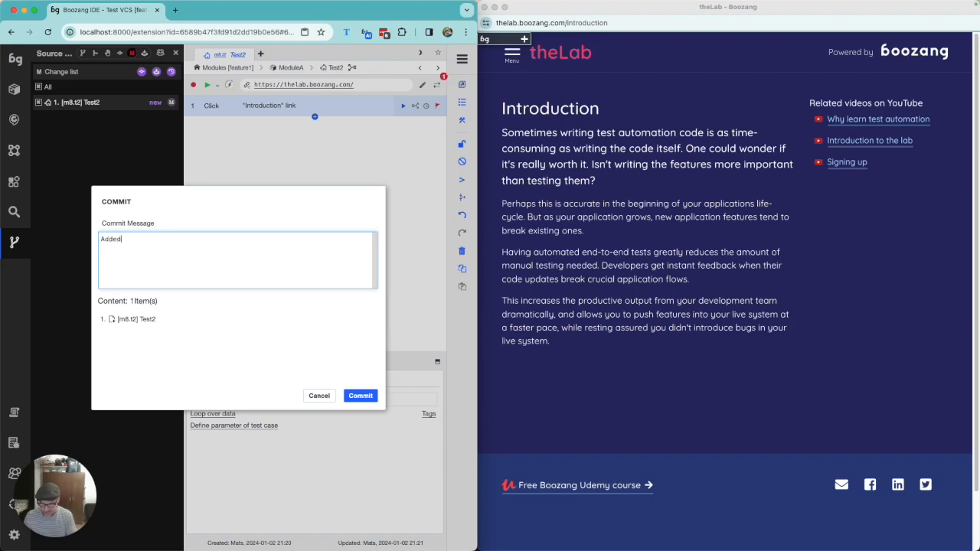
text( Test2)
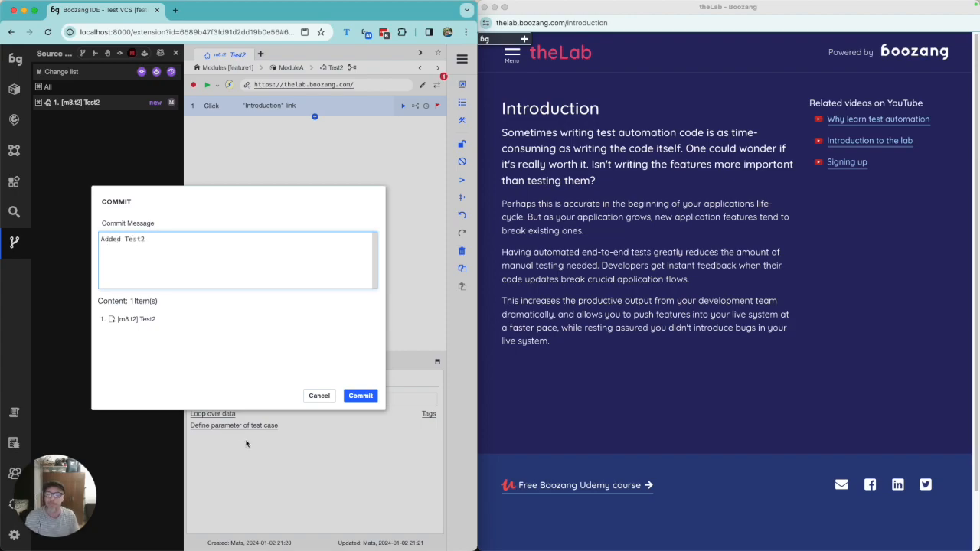
click(353, 393)
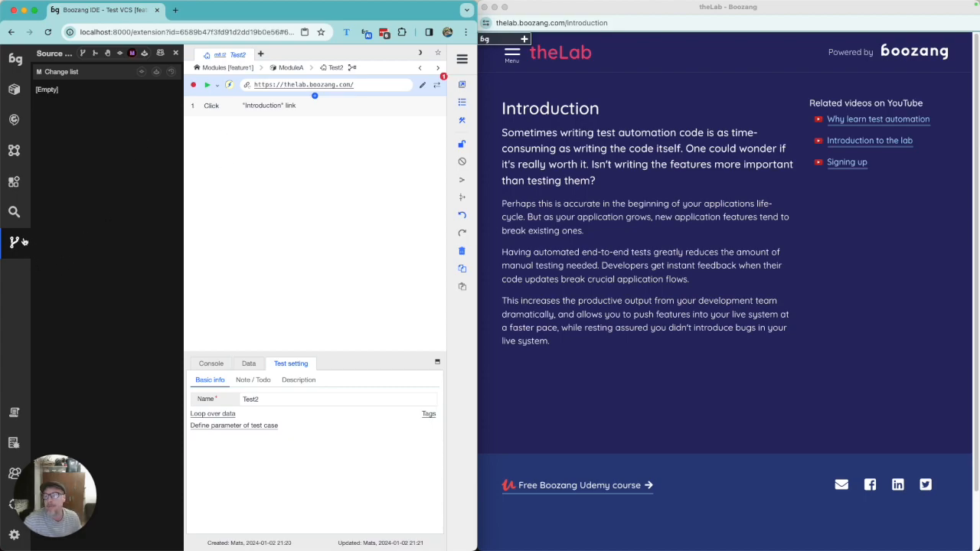
Switch the project to the master branch
click(83, 53)
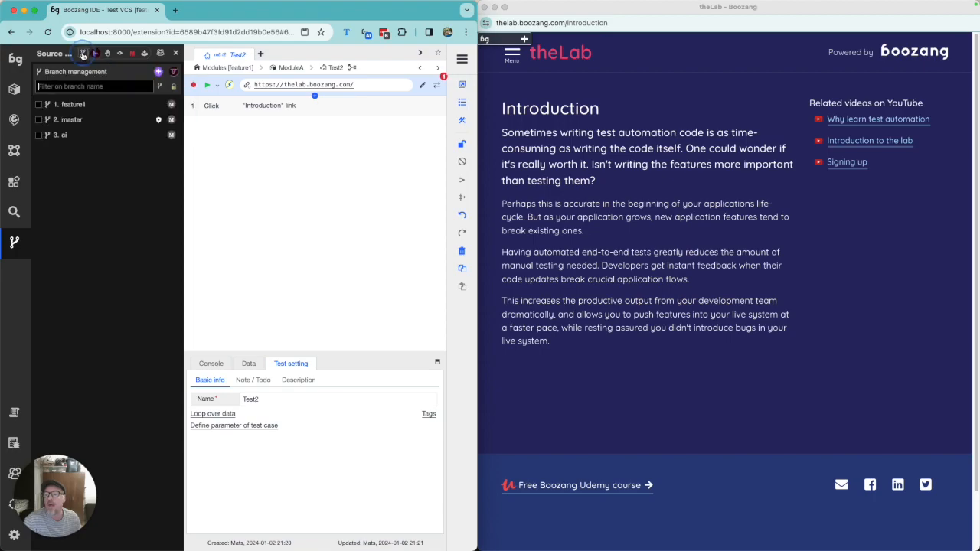
click(145, 120)
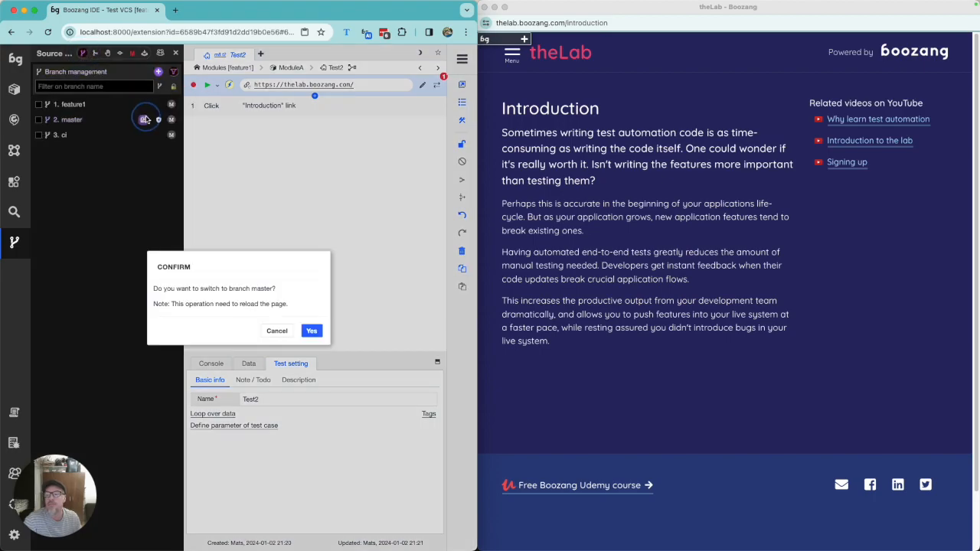
click(311, 330)
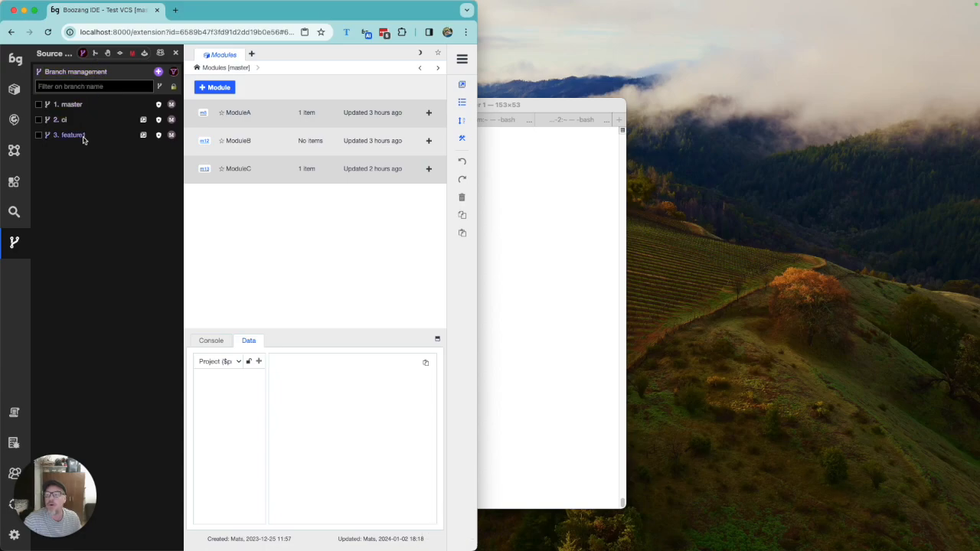
Merge Test2 from feature1 into master, committing with the message "Merge from feature1 to master"
click(95, 53)
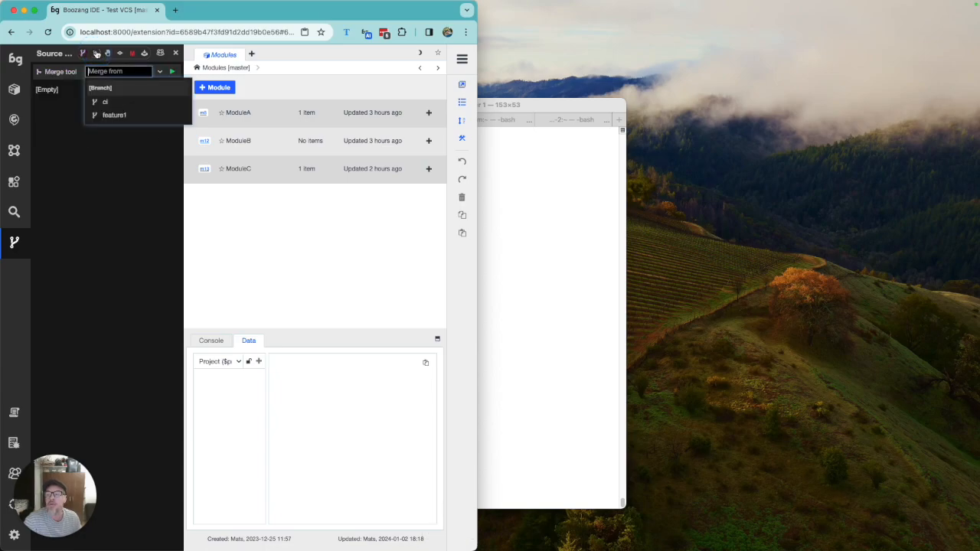
click(115, 115)
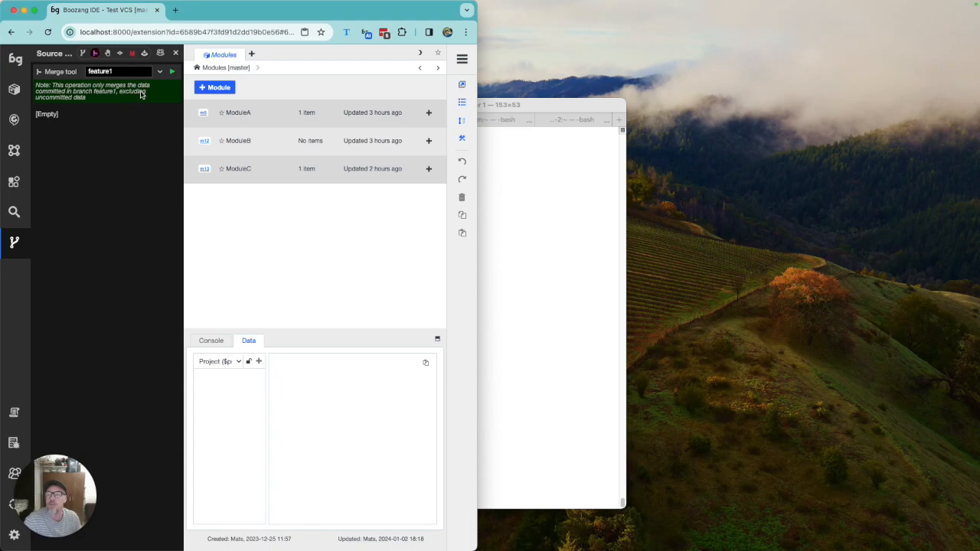
click(173, 71)
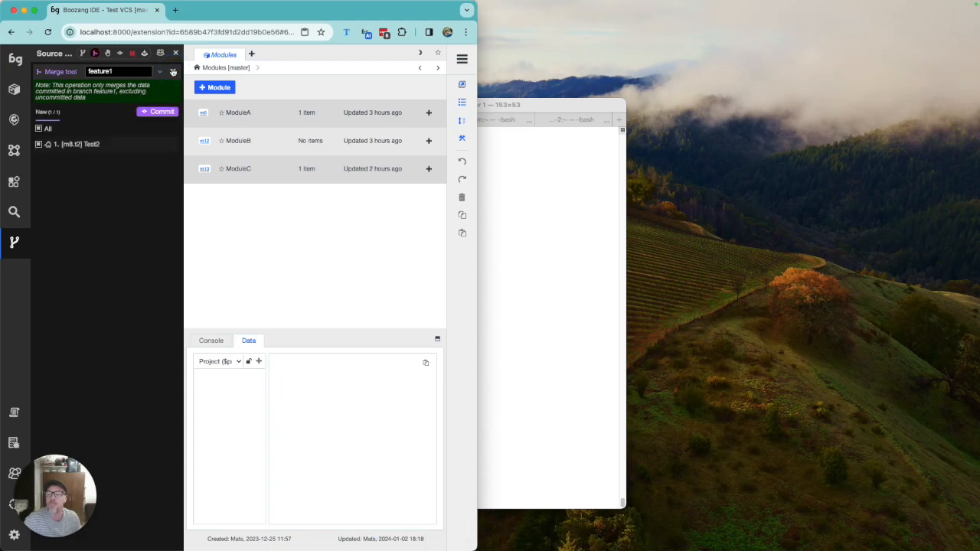
click(157, 113)
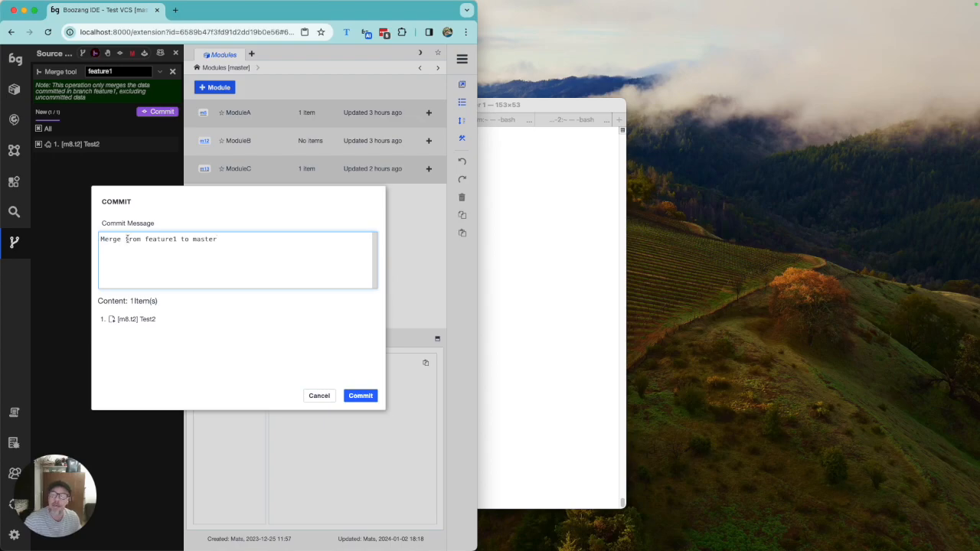
click(353, 394)
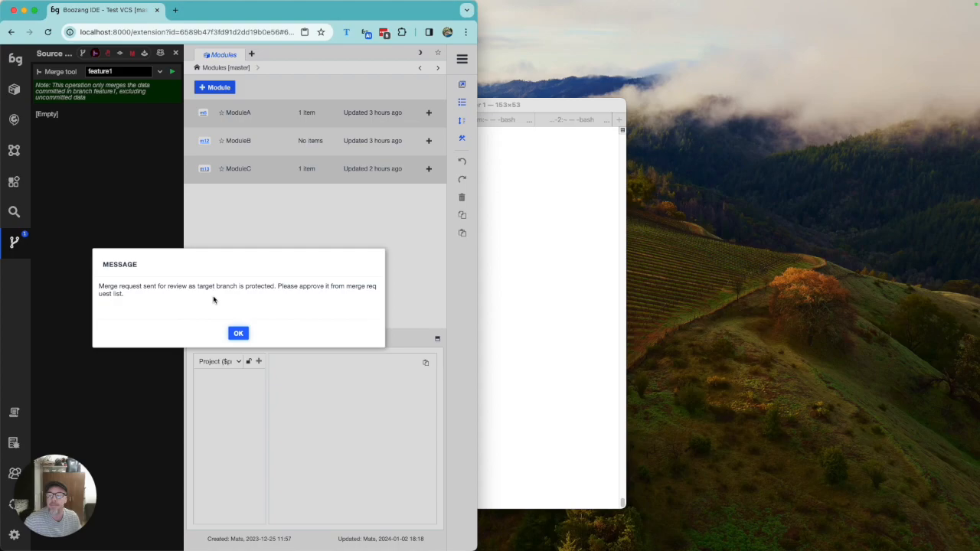
click(238, 335)
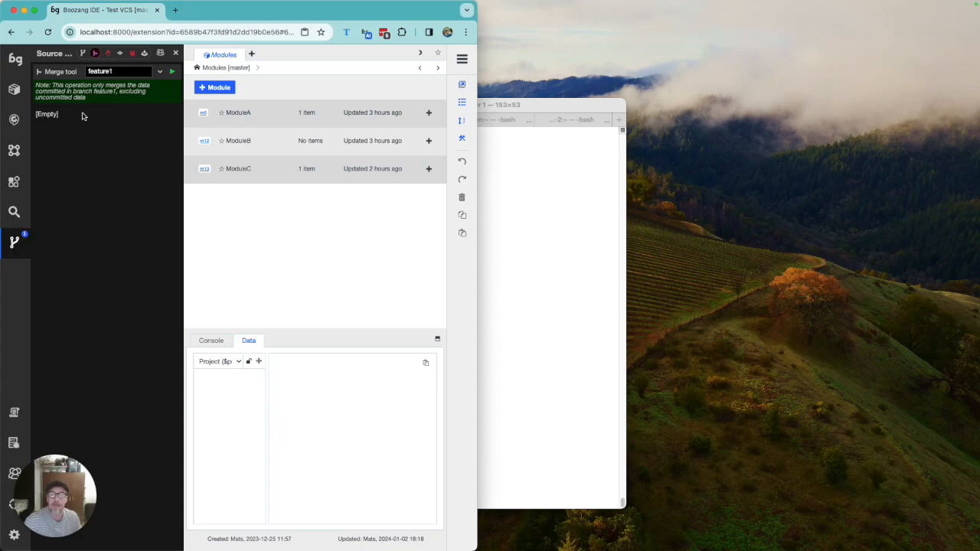
Review the merge request from feature1 to master and check which tests ModuleA contains on master
click(107, 53)
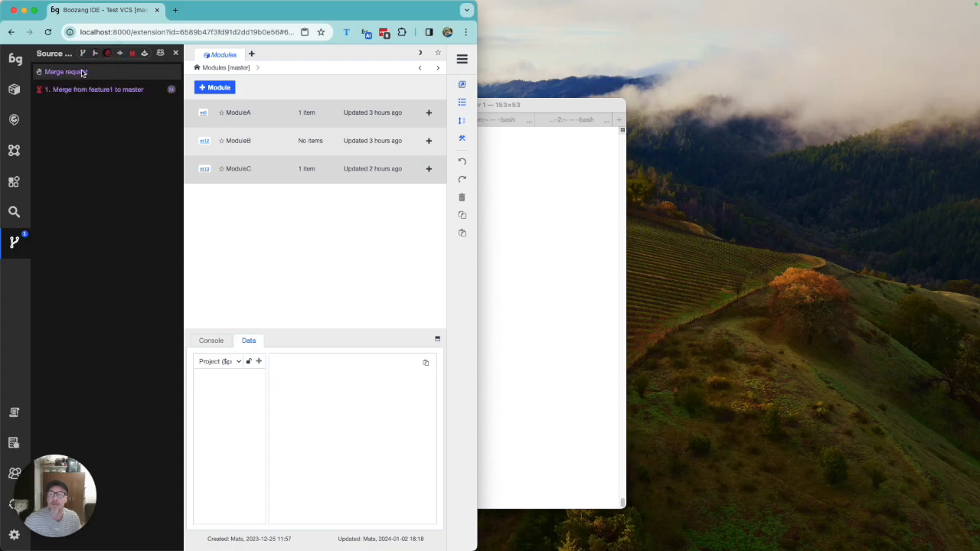
click(111, 90)
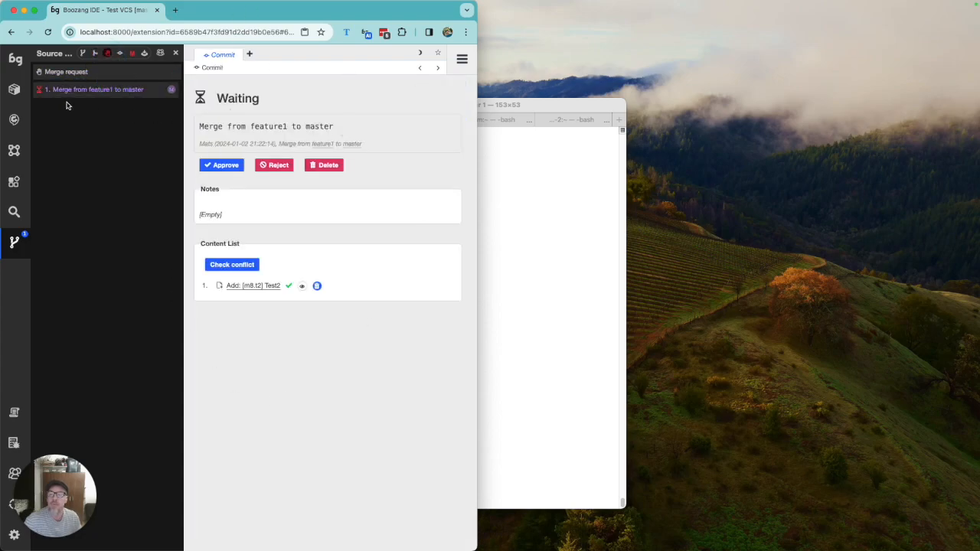
click(17, 90)
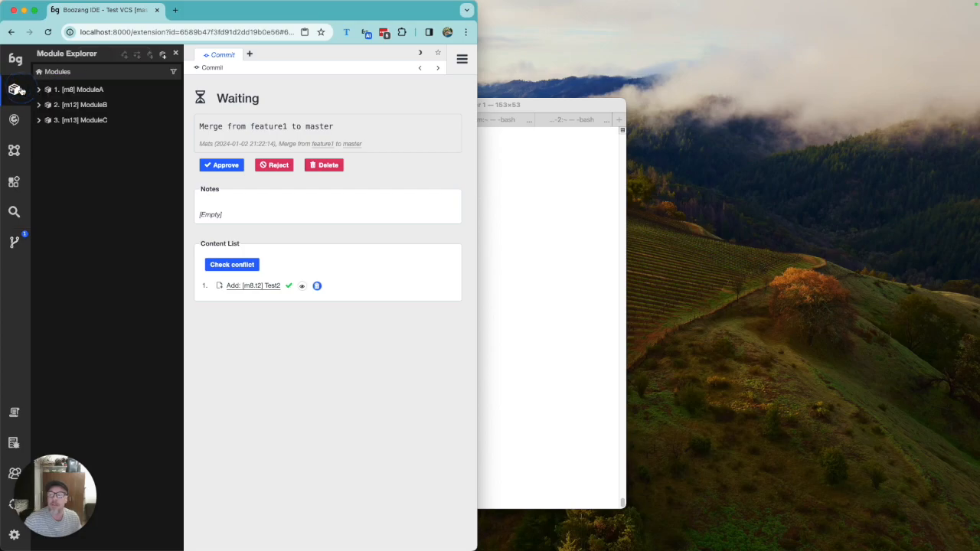
click(81, 89)
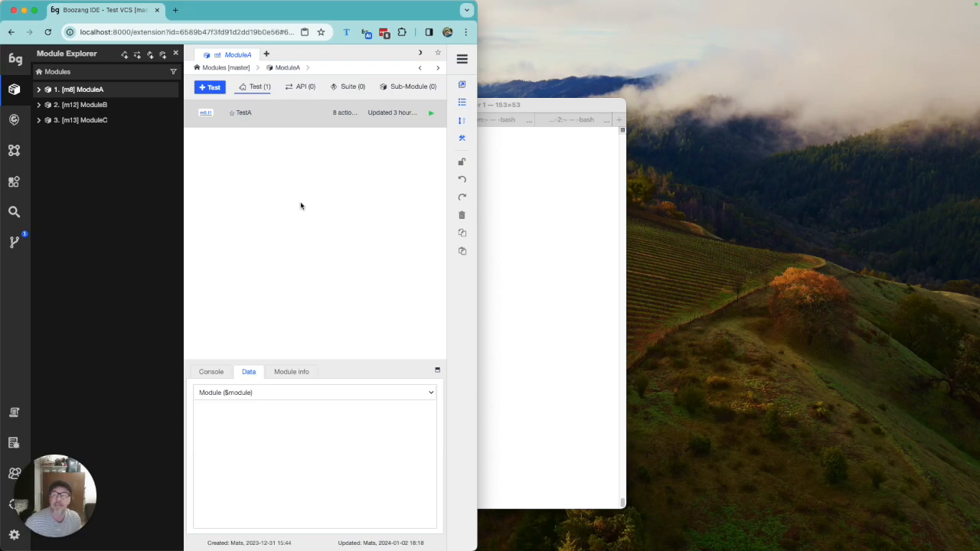
Try to approve the merge request from feature1 to master
click(13, 242)
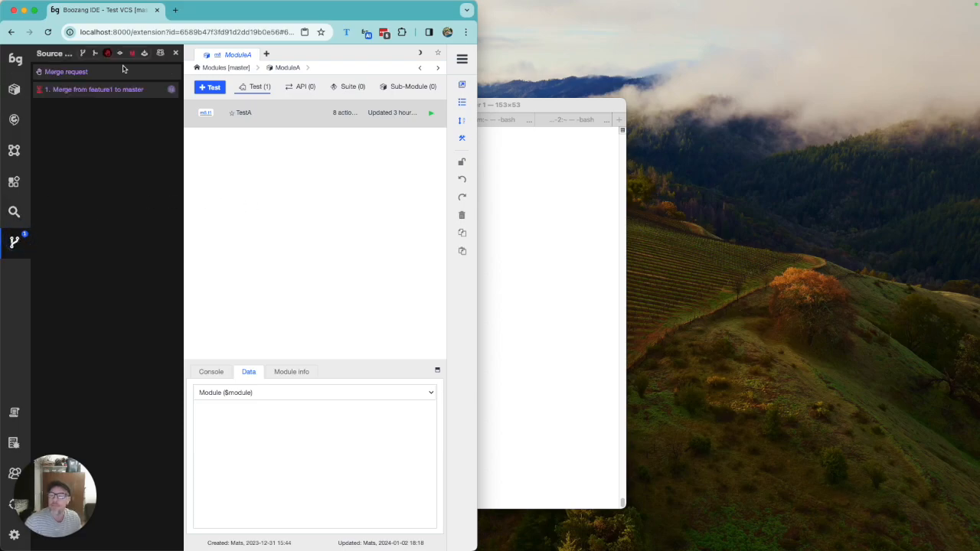
click(106, 89)
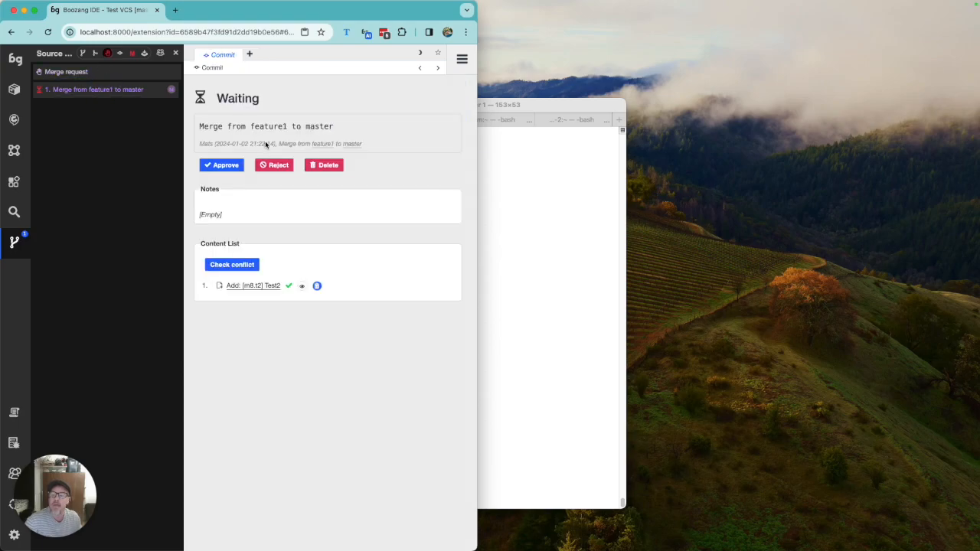
click(228, 166)
click(370, 360)
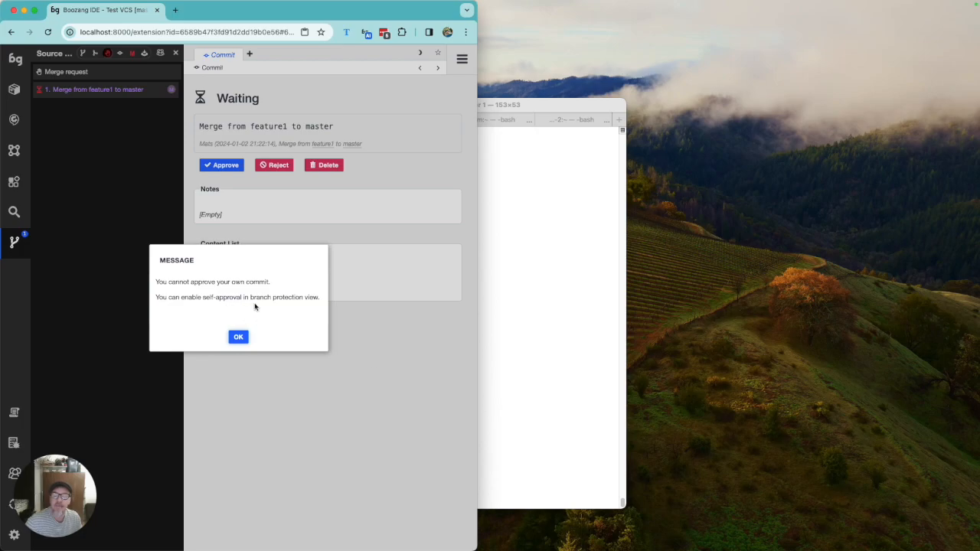
click(239, 339)
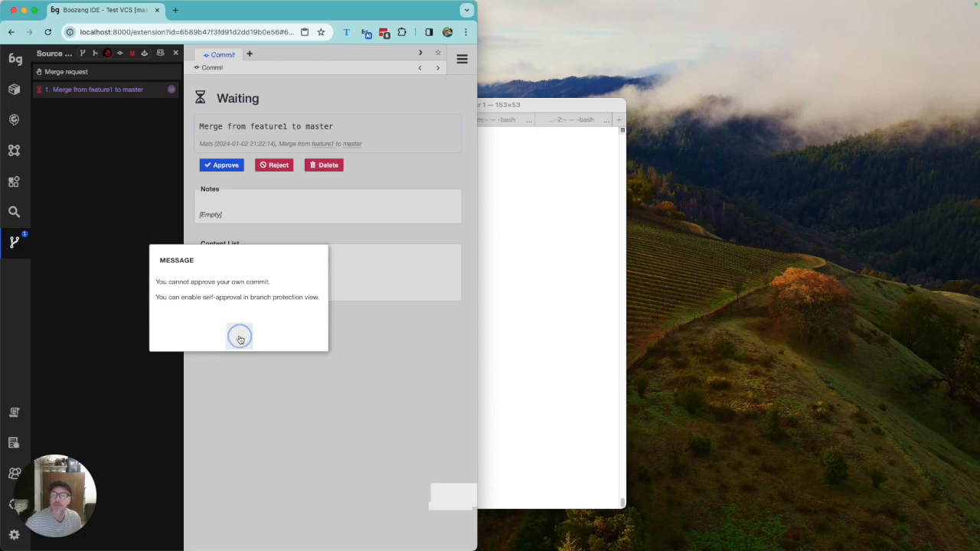
Allow users to approve their own merge requests in the master branch's protection settings
click(84, 52)
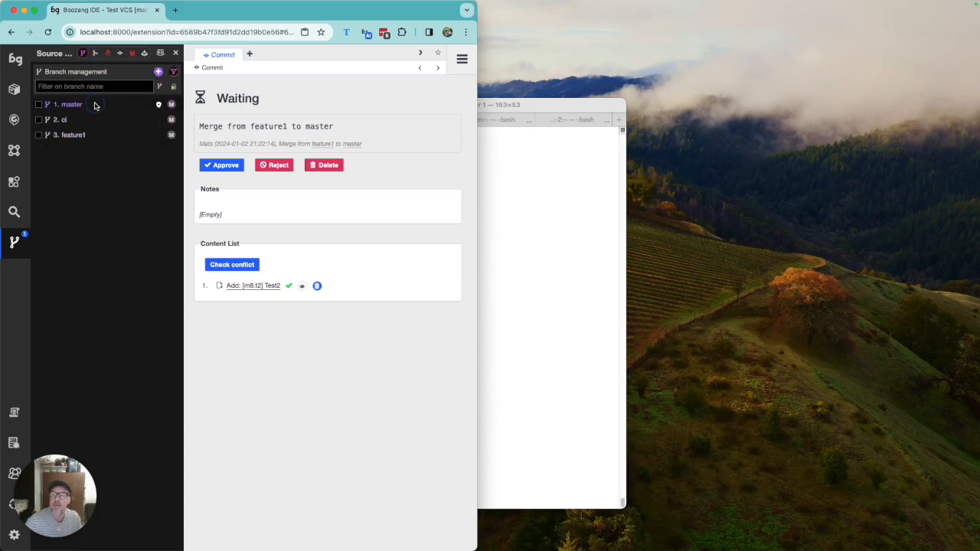
click(158, 105)
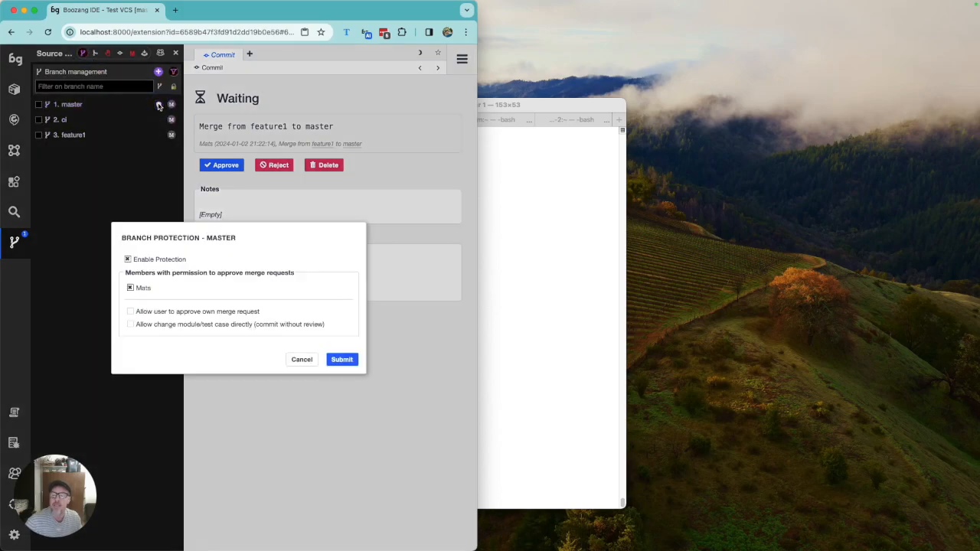
click(131, 312)
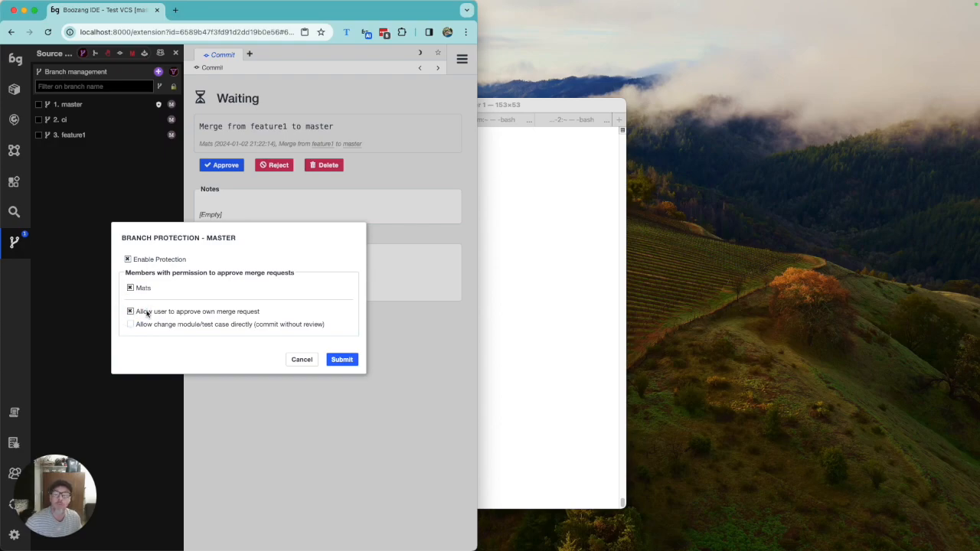
click(352, 362)
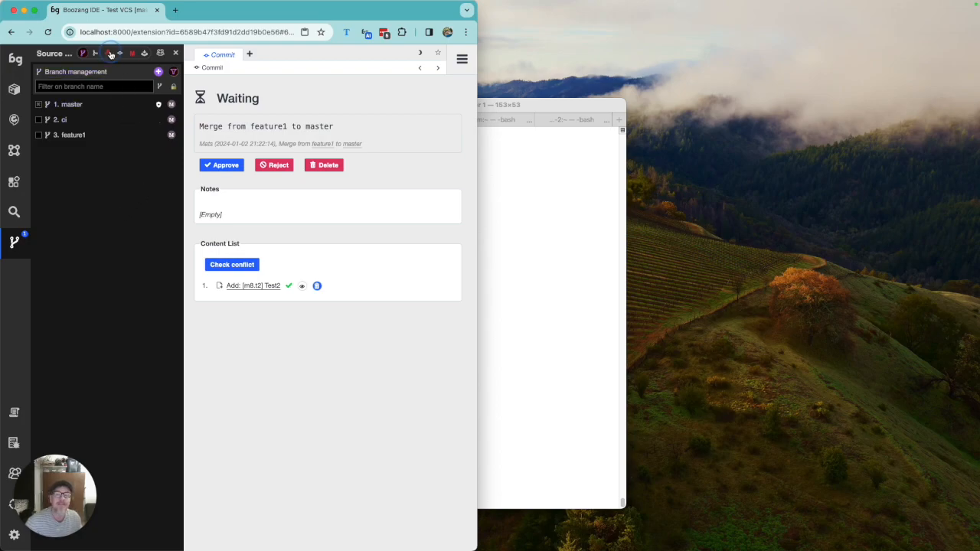
Approve the merge request from feature1 to master, leaving the update comment empty
click(110, 55)
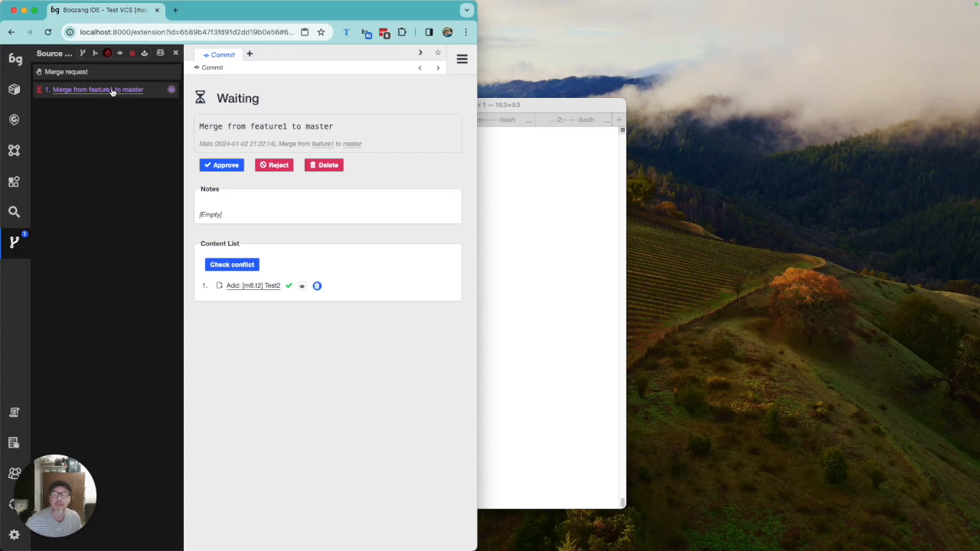
click(225, 166)
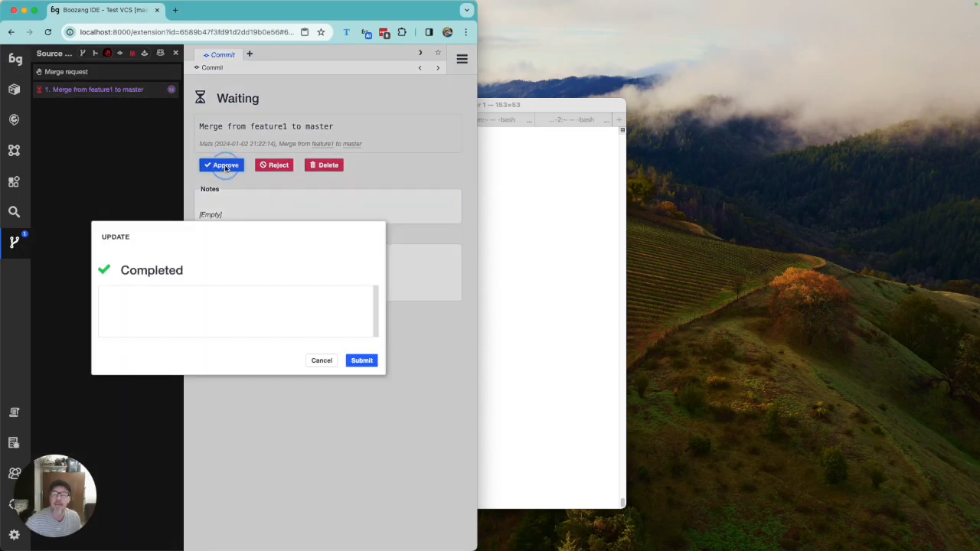
click(353, 359)
click(239, 330)
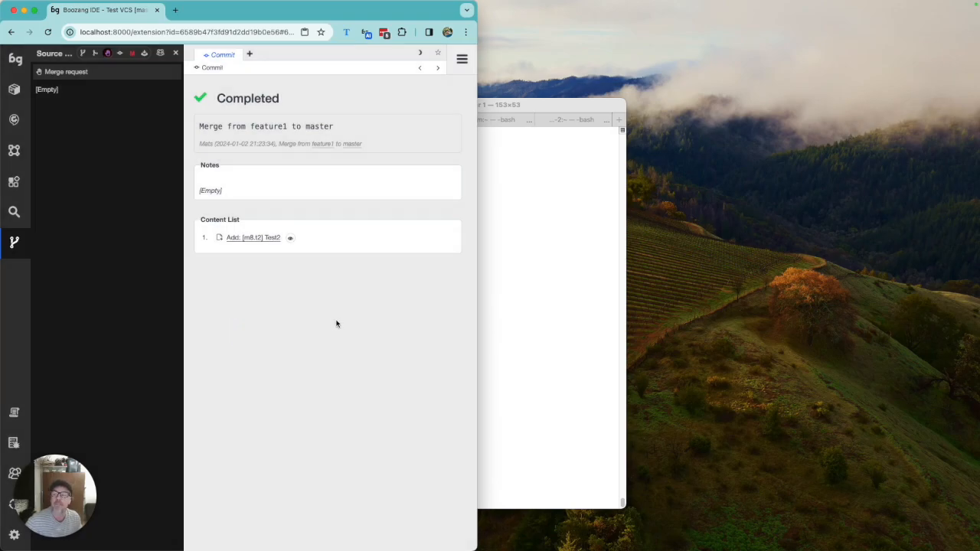
Check the commit history for the merge from feature1 and list the tests in ModuleA on master
click(119, 54)
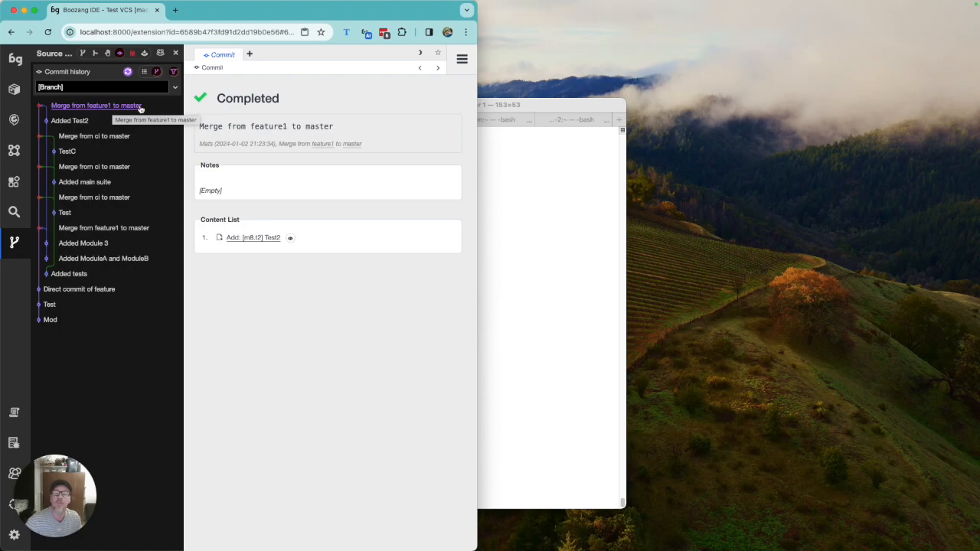
click(14, 89)
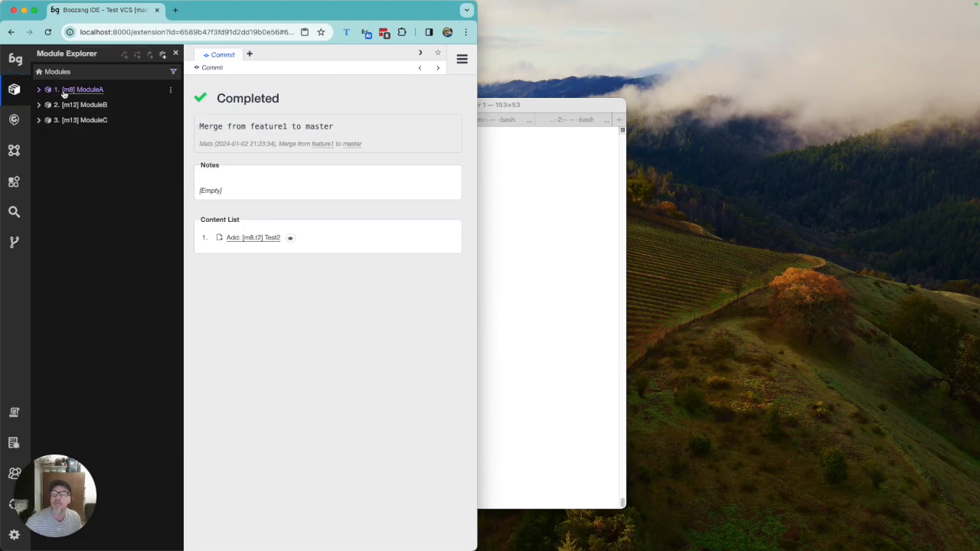
click(76, 90)
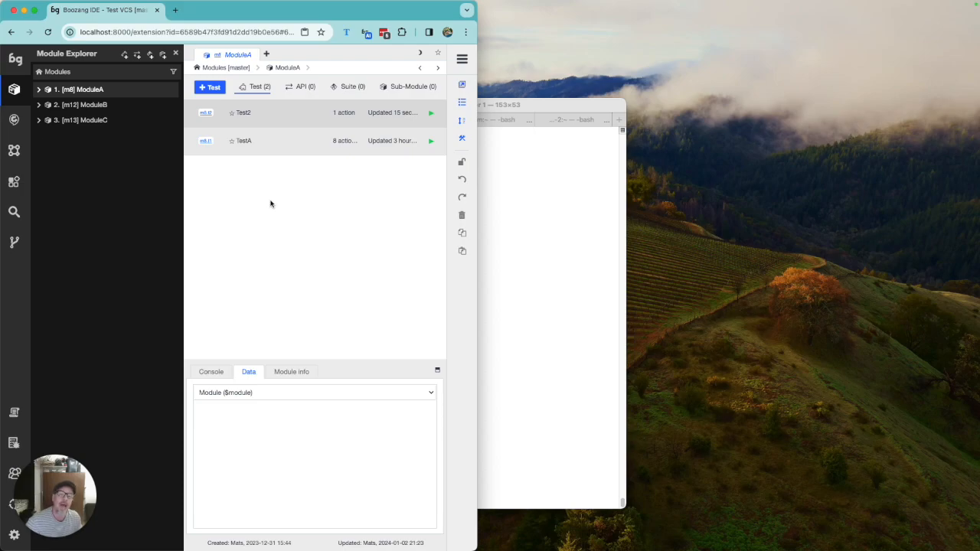
Run Test2 of ModuleA on the master branch and dismiss the resulting message
click(240, 114)
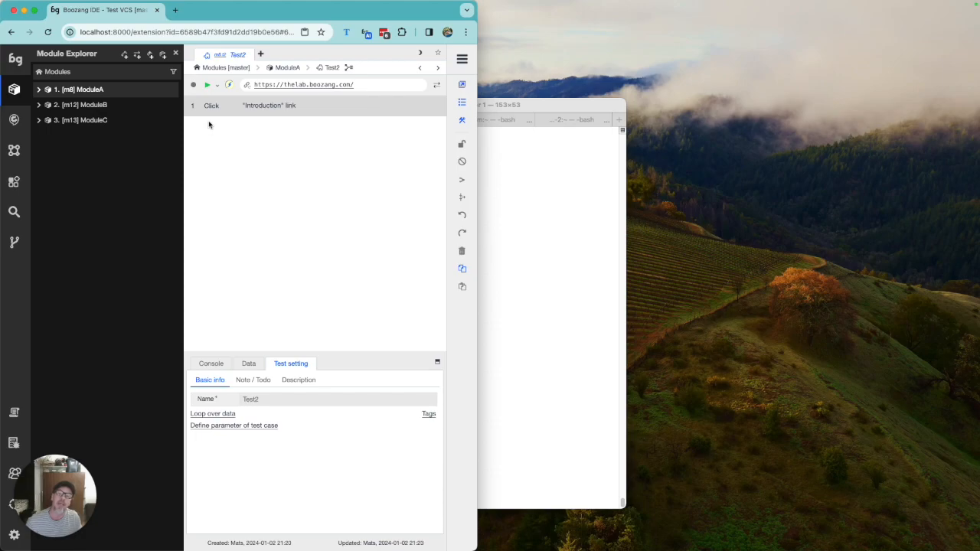
click(206, 84)
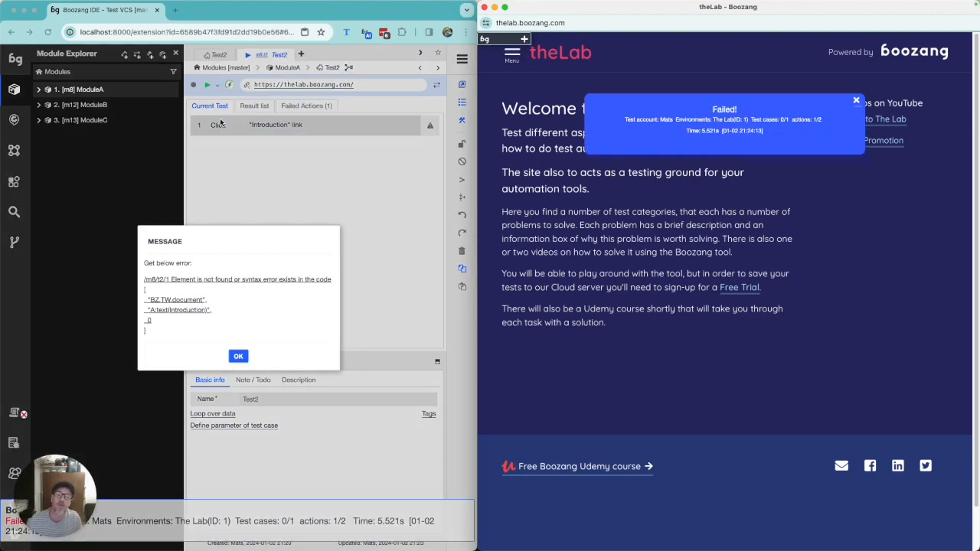
click(239, 357)
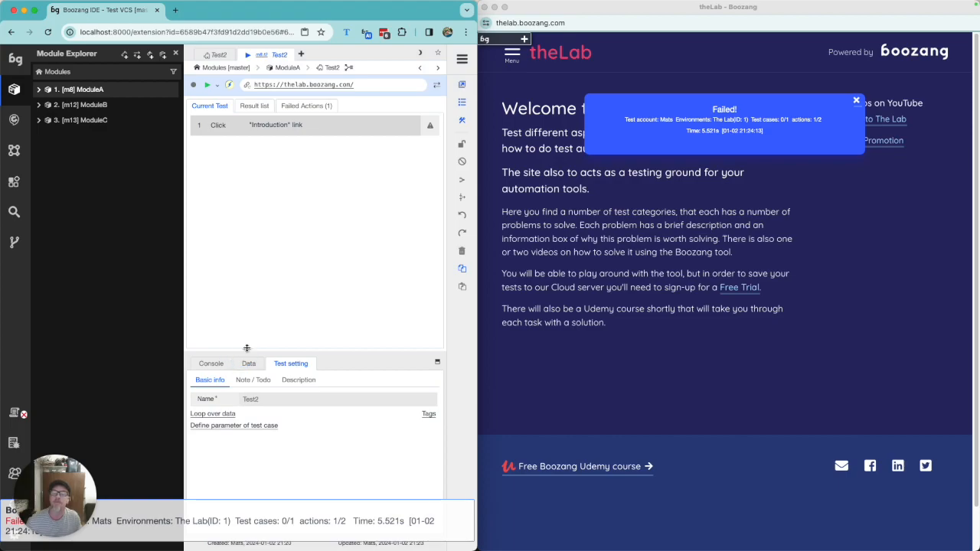